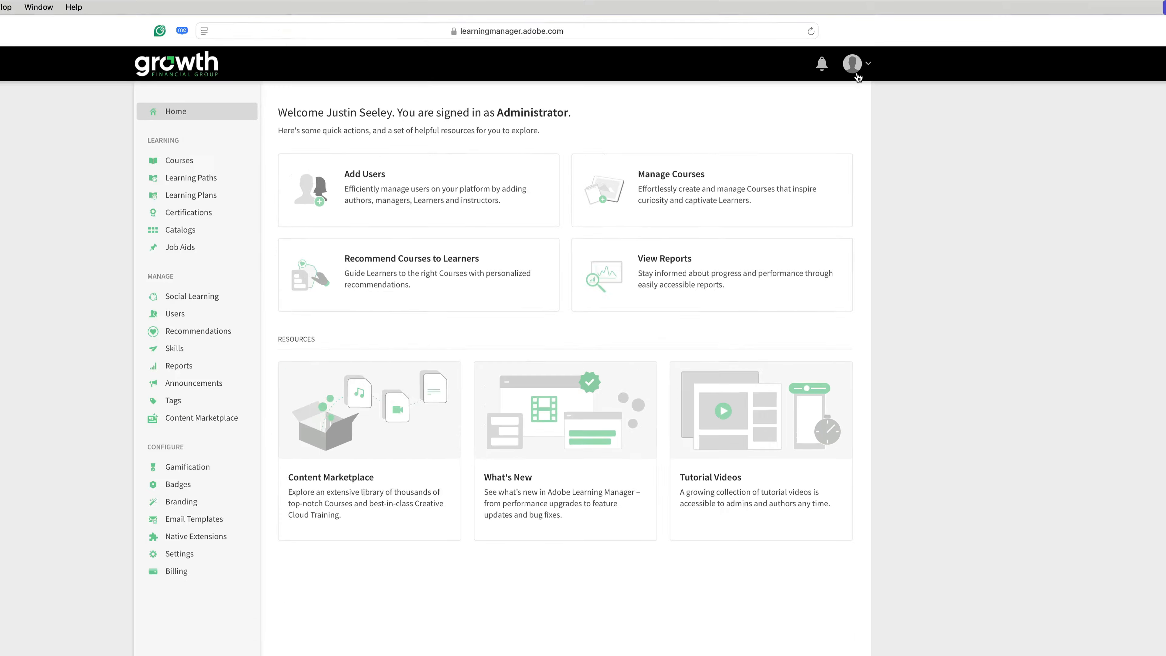
- In the Administrator role, create a new learning path and name it "New Manager Fundamentals"
left_click(846, 50)
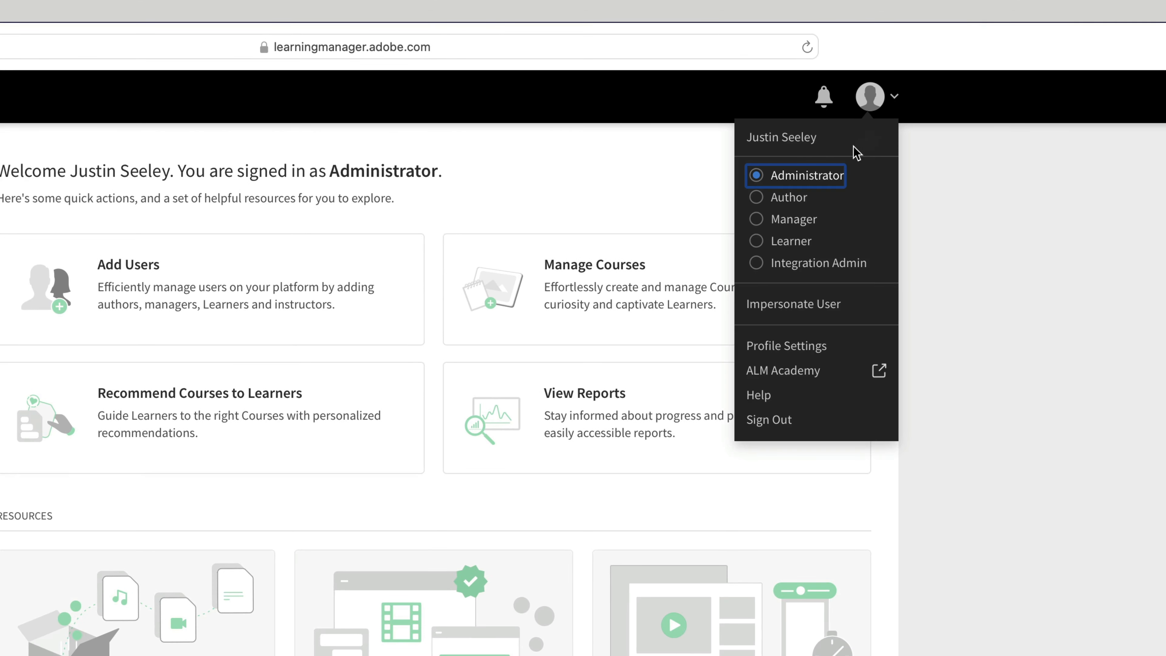
left_click(821, 175)
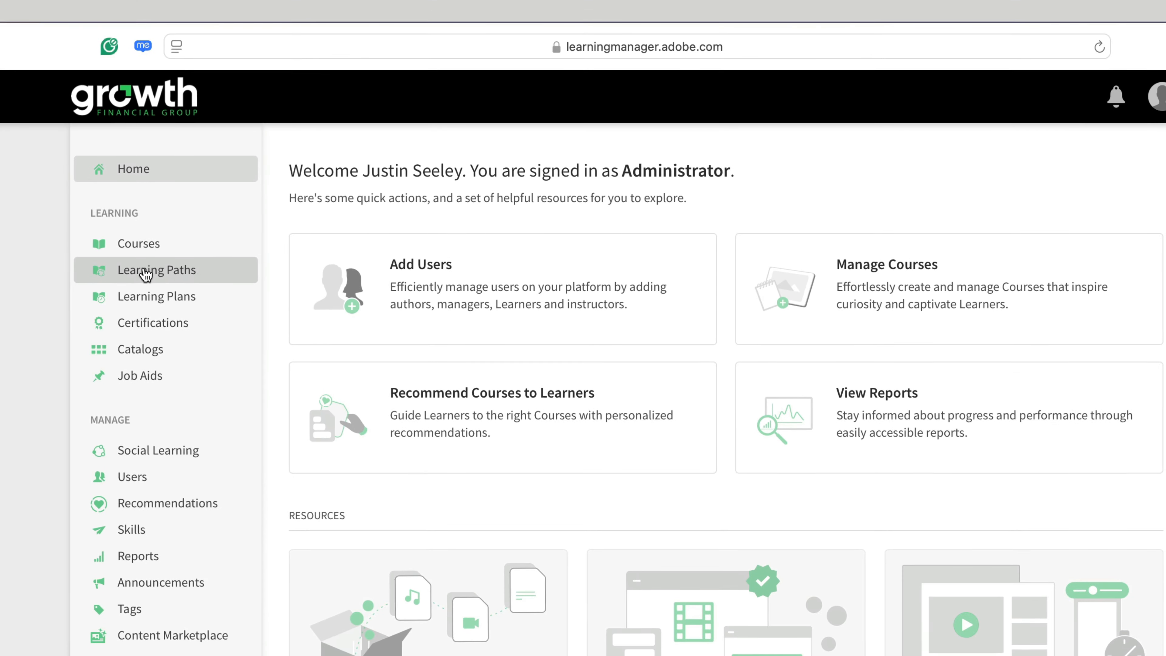
left_click(146, 272)
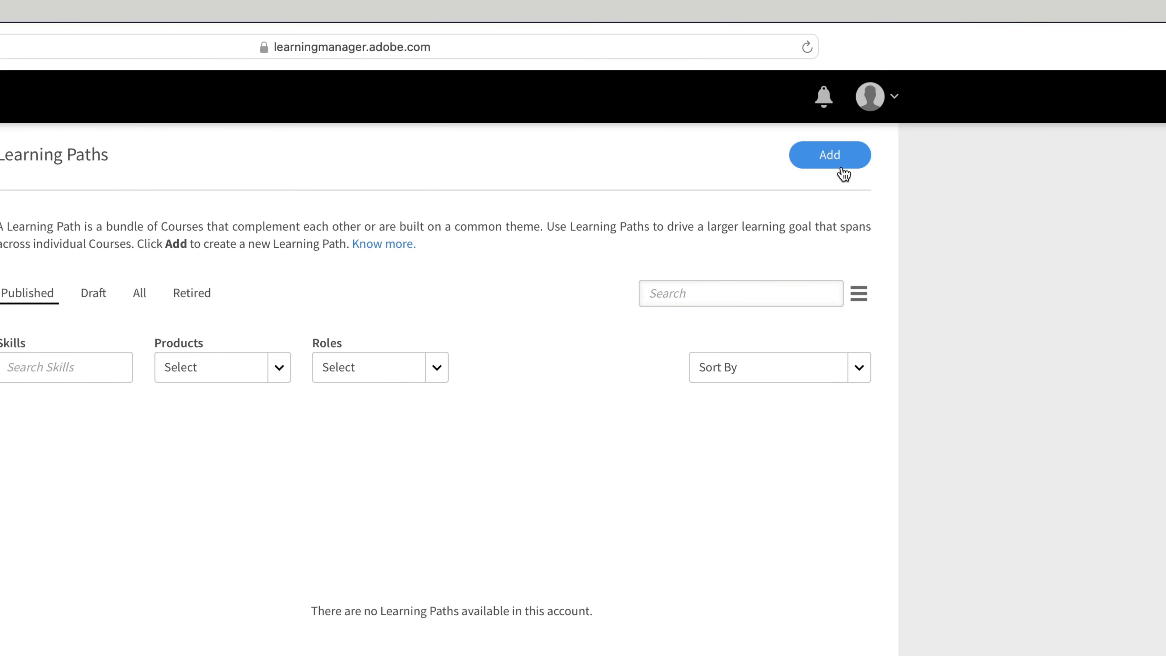
left_click(843, 169)
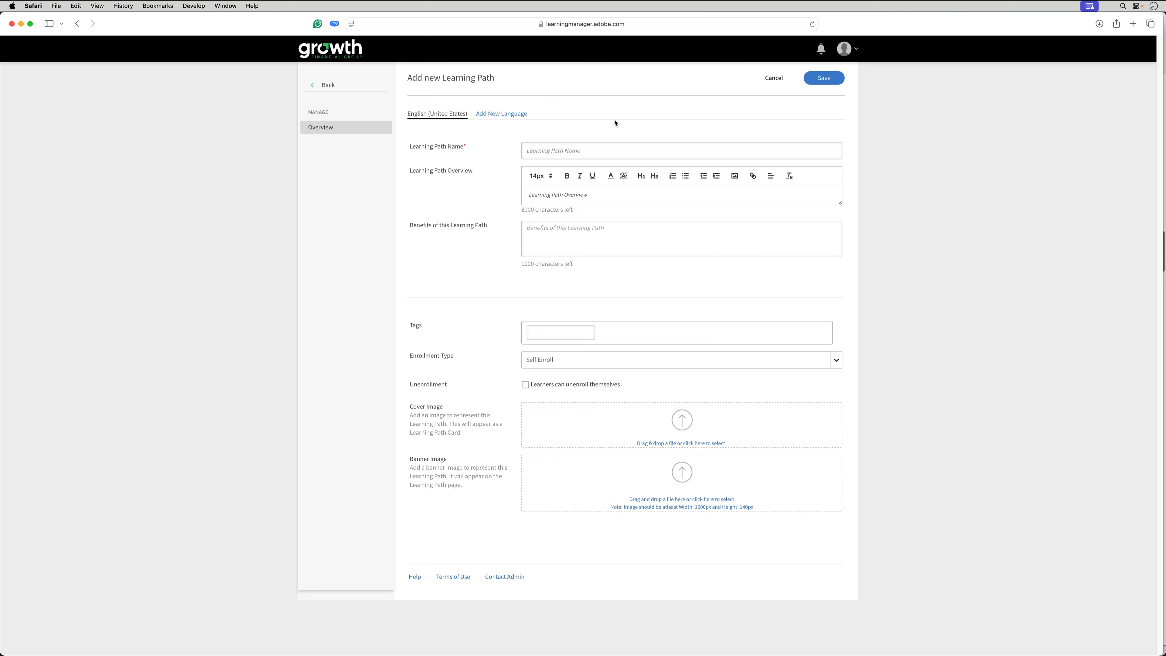
left_click(555, 151)
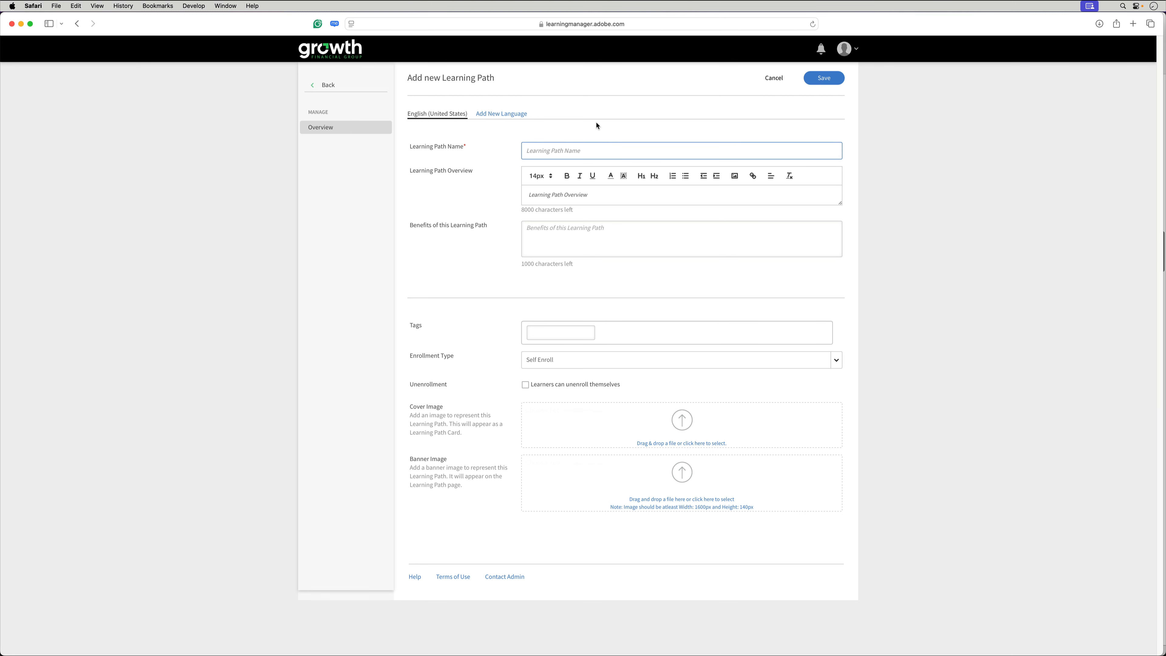
type("New Manager Fundamentals")
- Fill in the prepared overview beginning "Stepping into a management role for the first time?" and the prepared list of benefits for the learning path
left_click(563, 195)
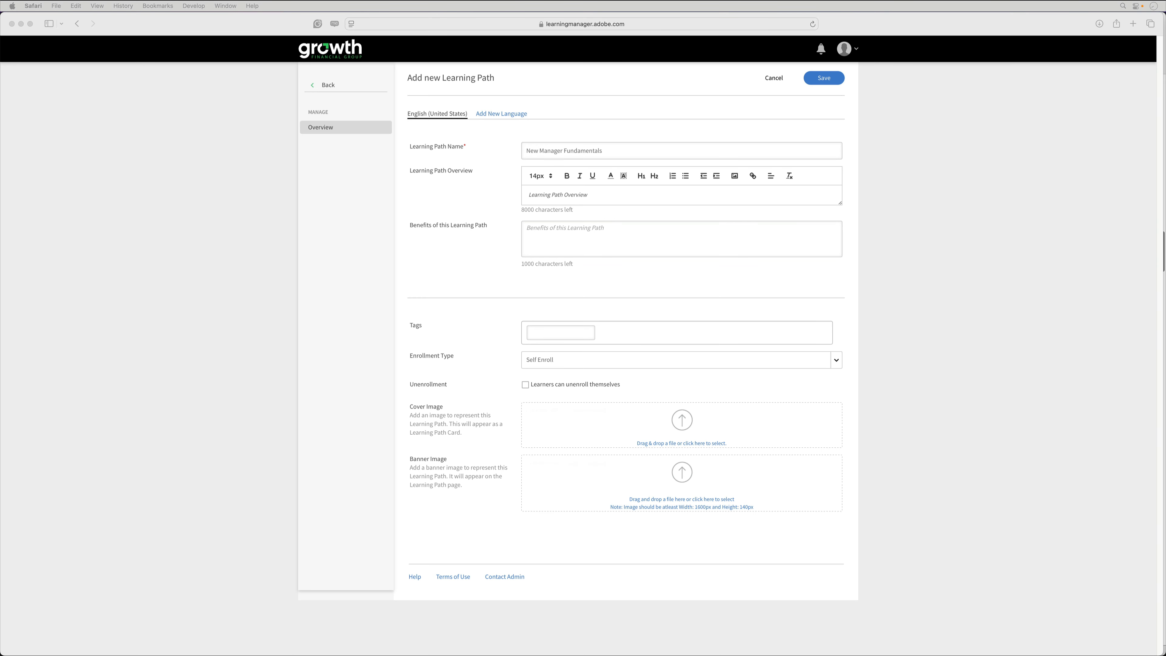
left_click(550, 216)
type("Stepping into a management role for the first time? This course equips new managers with the foundational skills needed to lead with confidence. Learn how to transition from individual contributor to leader, effectively manage teams, and navigate common management challenges. Key topics include leadership mindset, communication, delegation, performance management, and conflict resolution. Gain practical strategies for providing feedback, building trust, and fostering a positive team culture. Through real-world scenarios and interactive exercises, you'll develop the essential skills to motivate your team, drive results, and succeed in your new role.")
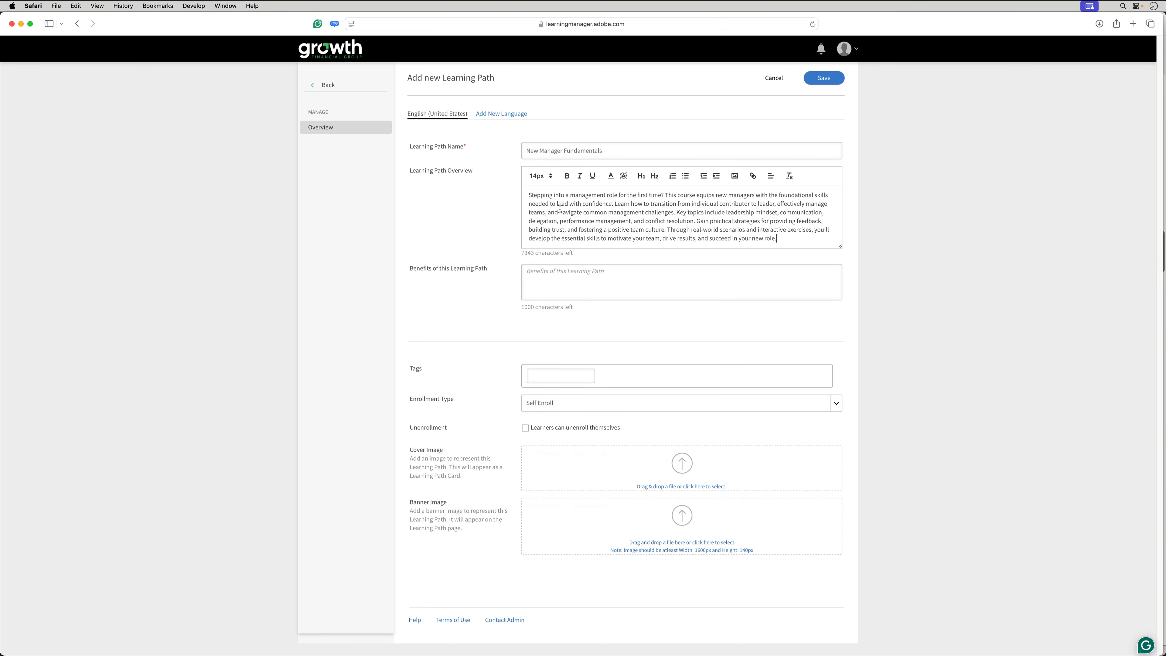
left_click(544, 285)
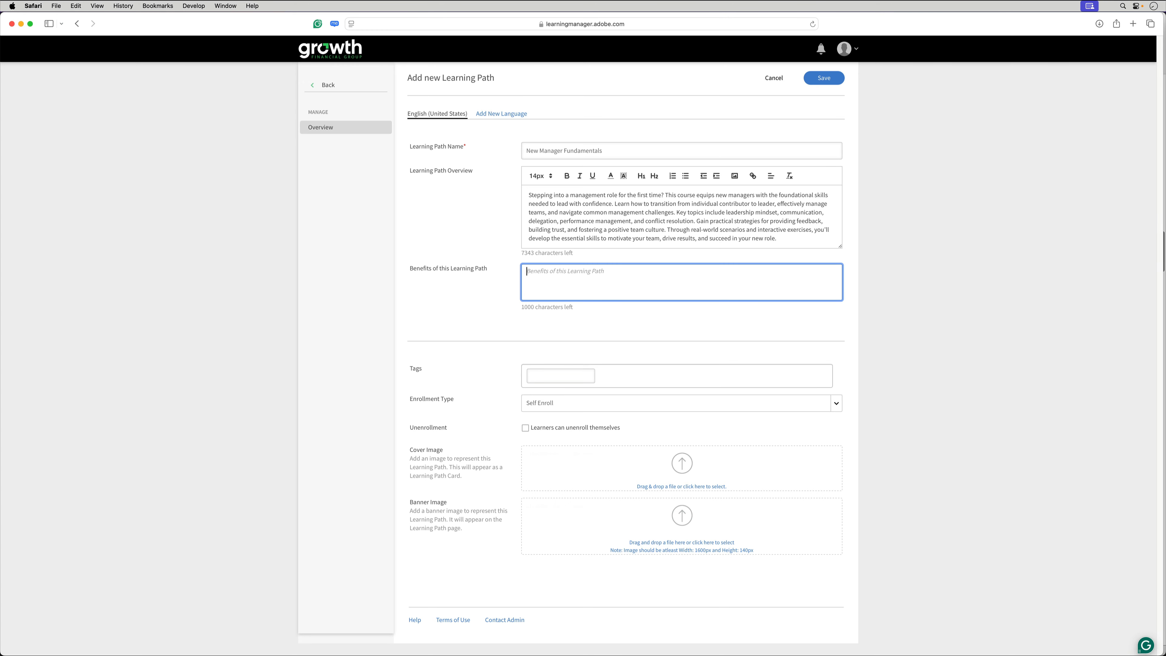
left_click(533, 289)
key("super+v")
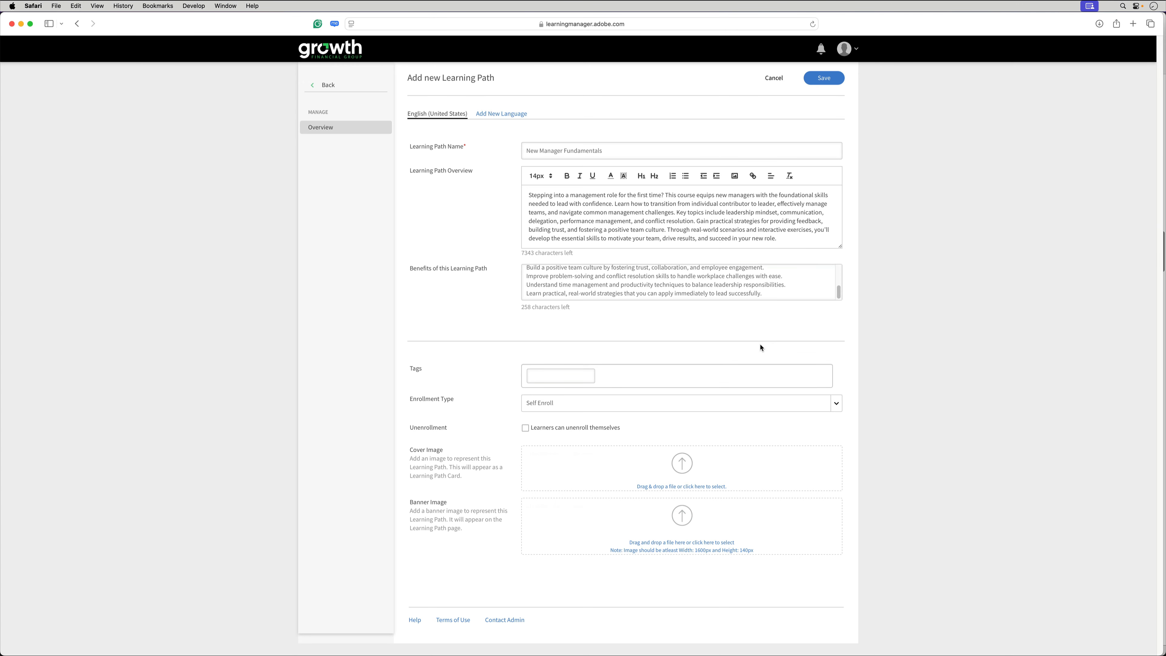
- Add the tags New Manager, Management Track and Manager Orientation, and choose Self Enroll as the enrollment type
left_click(542, 376)
type("new manager")
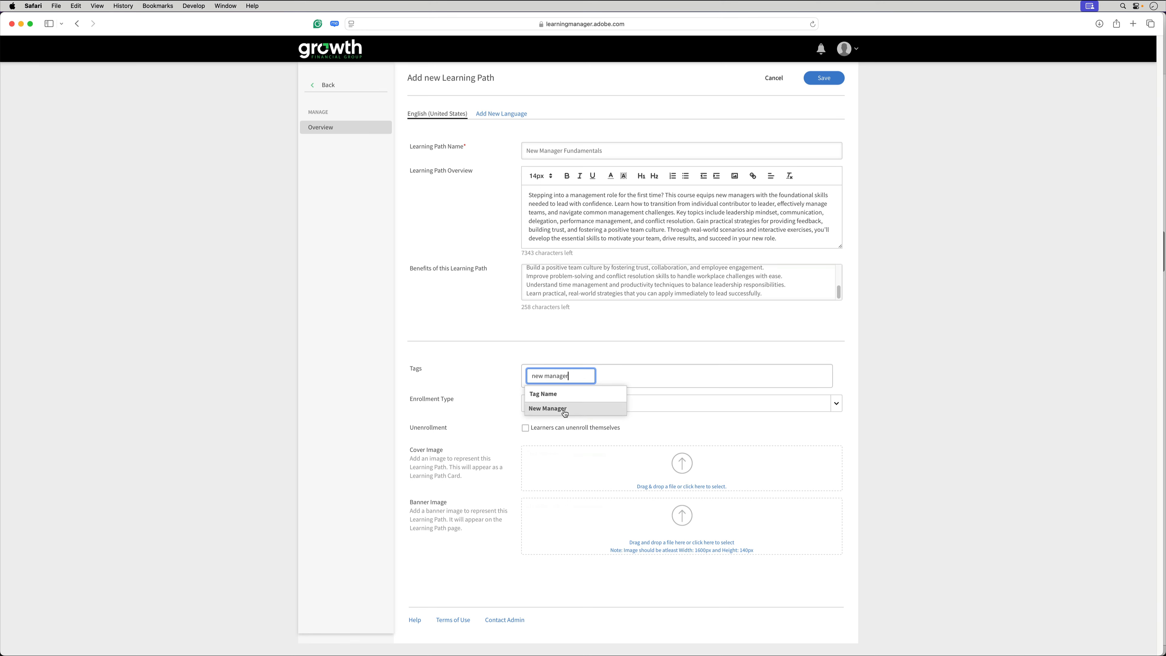
left_click(571, 408)
type("manageme")
left_click(648, 408)
type("manage")
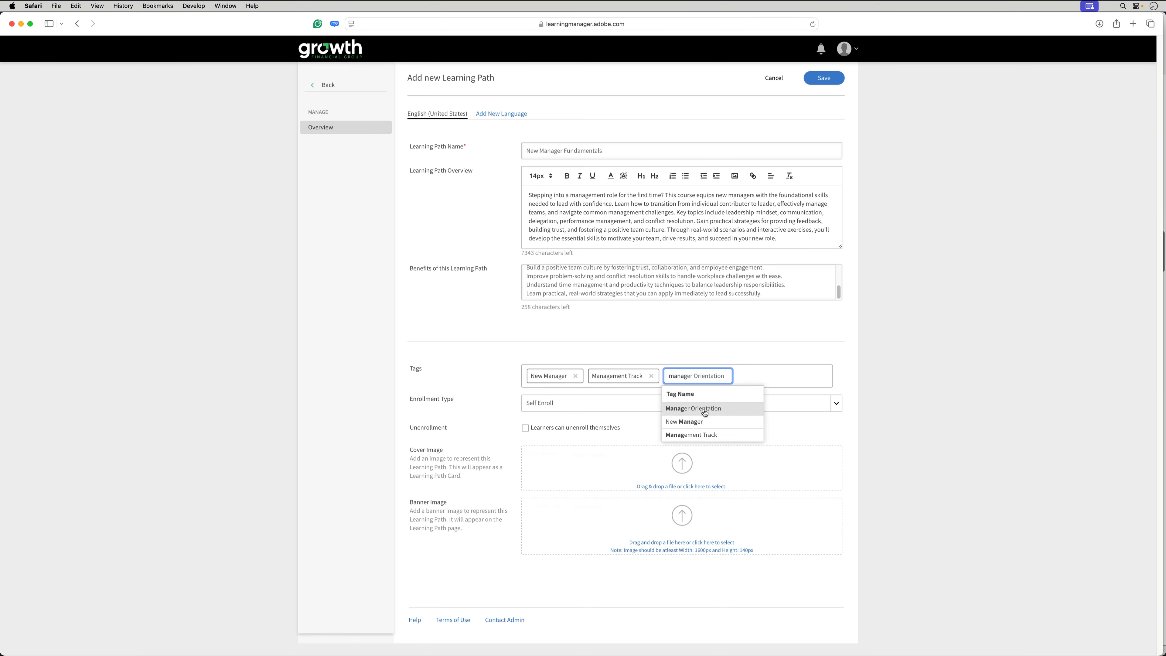
left_click(699, 409)
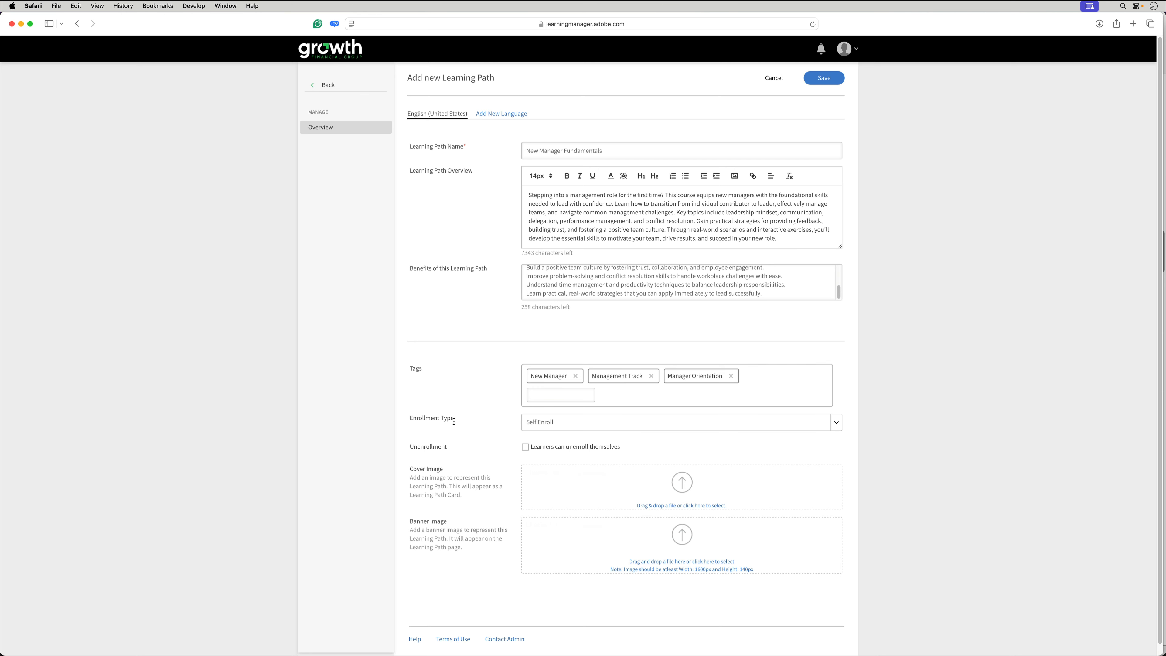
left_click(607, 427)
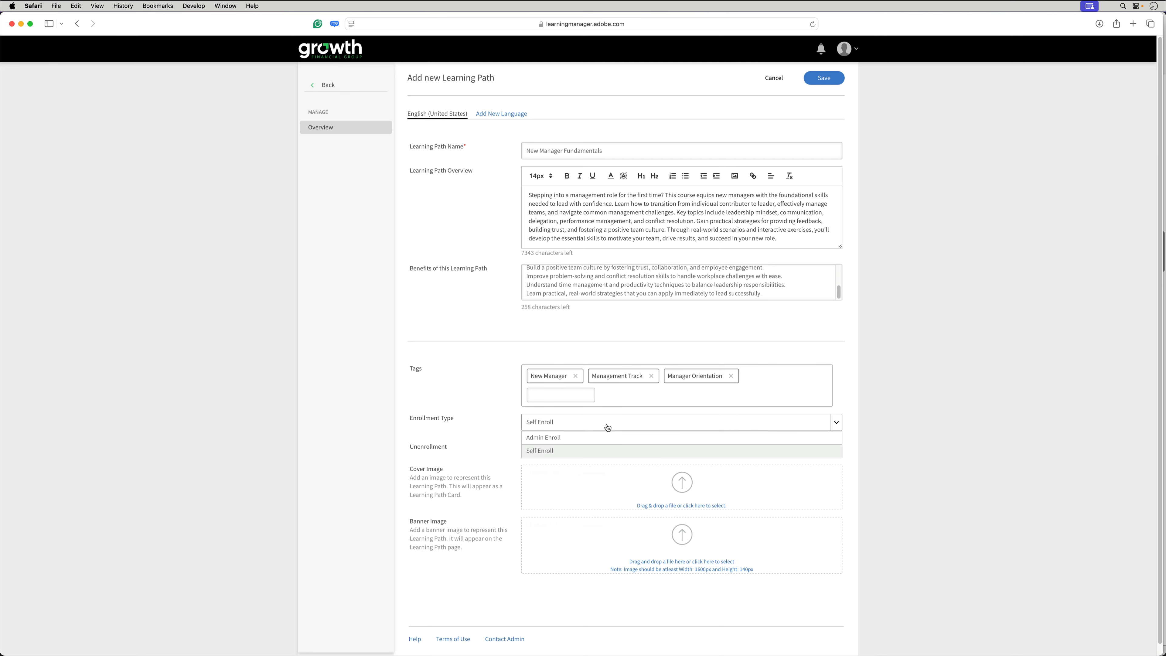
left_click(587, 453)
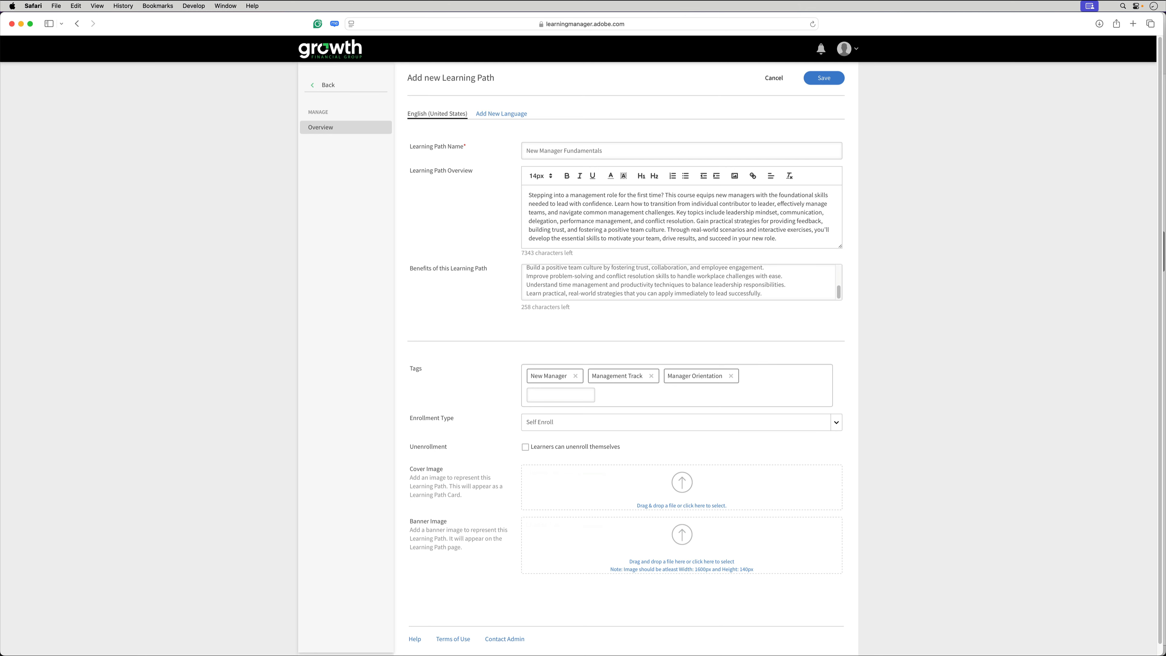
- Add course-image.jpg as the cover image, add a banner image, and save the learning path
left_click_drag(350, 404, 611, 496)
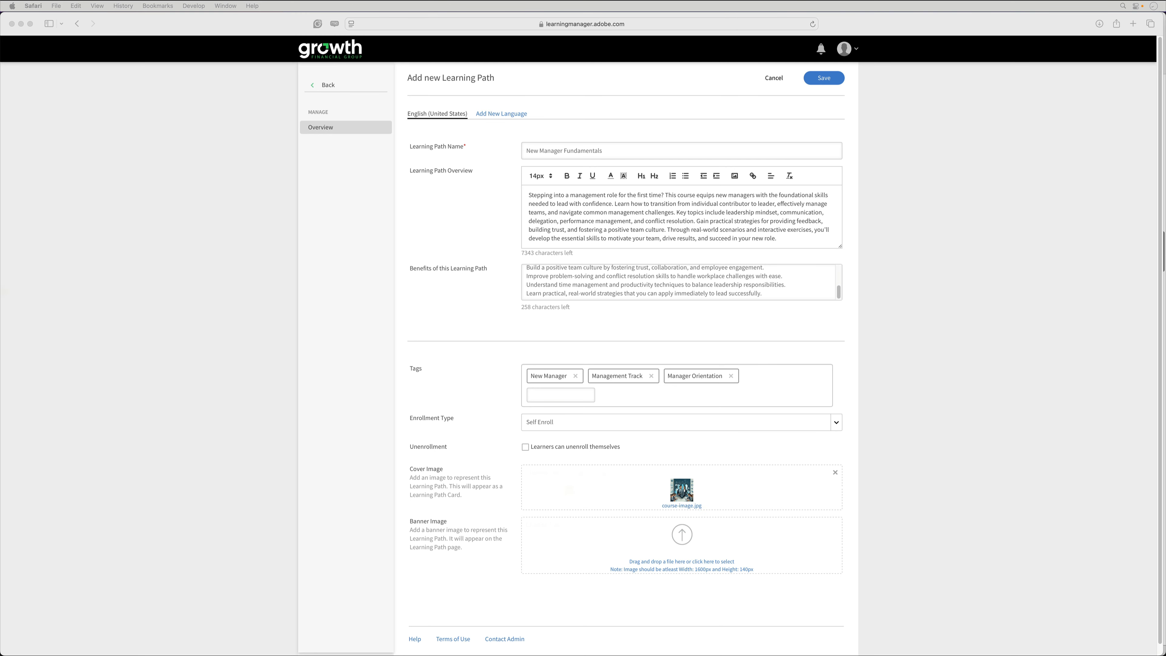
left_click_drag(469, 522, 652, 551)
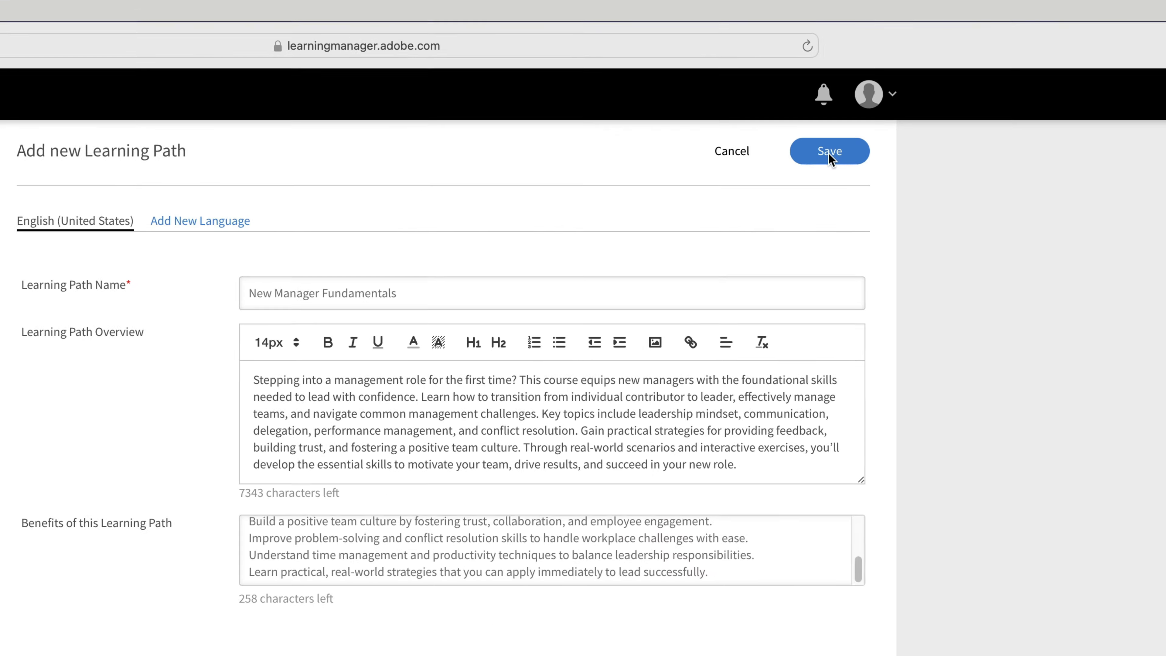
left_click(830, 158)
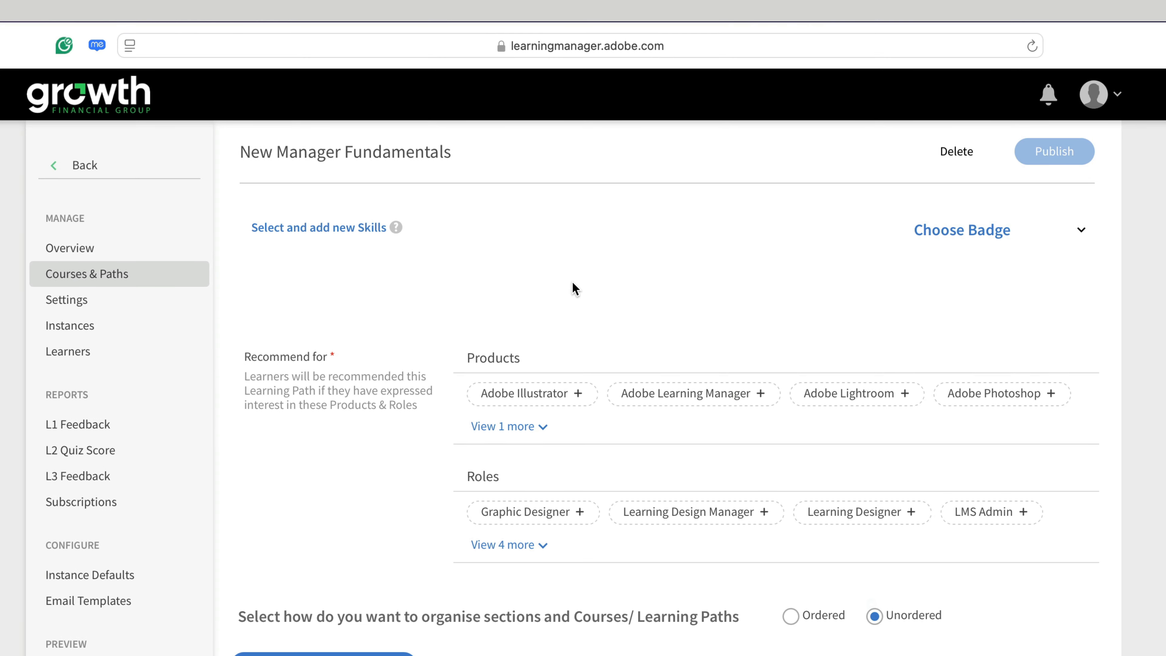
- Add the New Manager skill at Skill Level 1 to the skills learners will earn
left_click(373, 233)
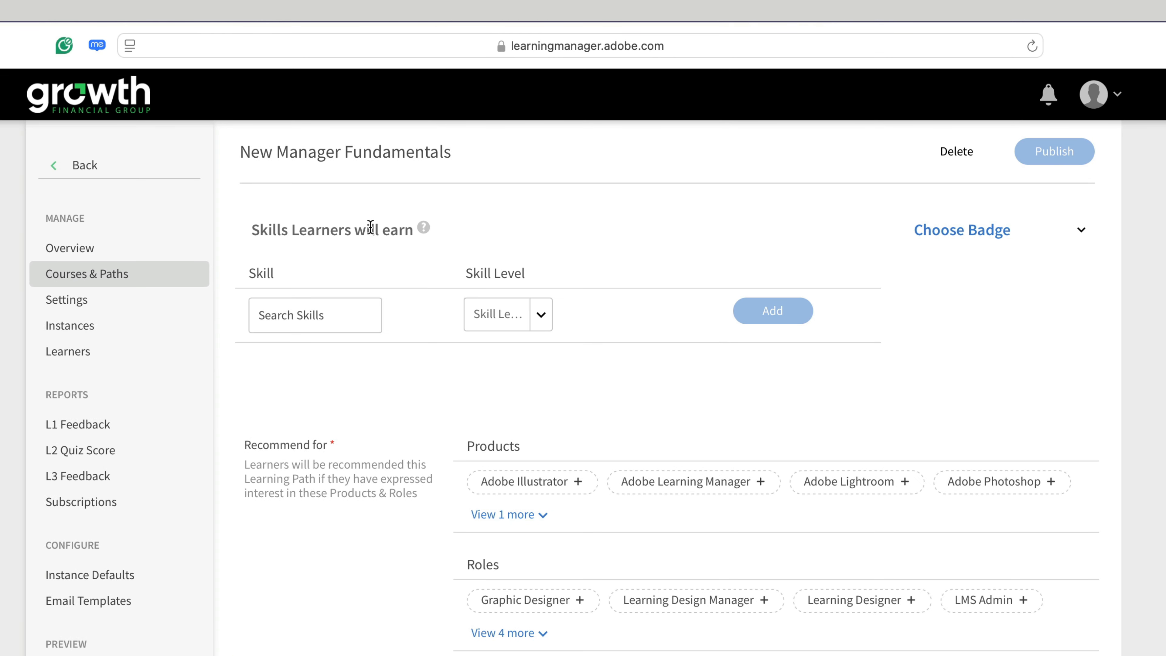
left_click(339, 324)
left_click(336, 433)
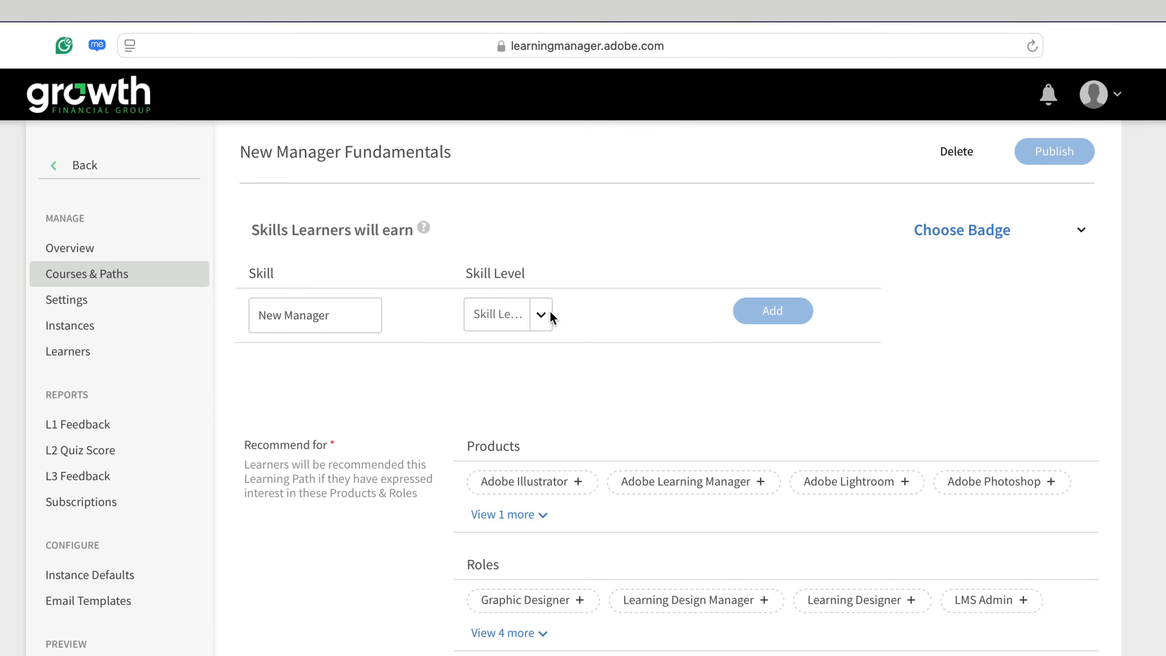
left_click(542, 315)
left_click(520, 377)
left_click(753, 322)
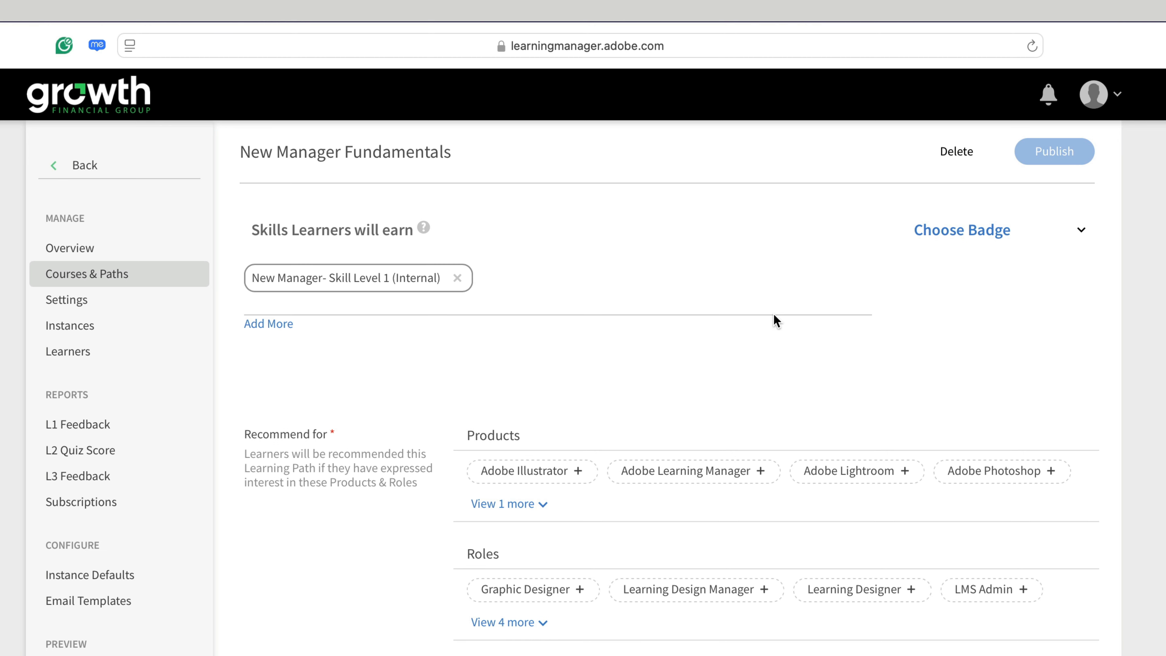
- Choose No Badge for the learning path
left_click(1020, 232)
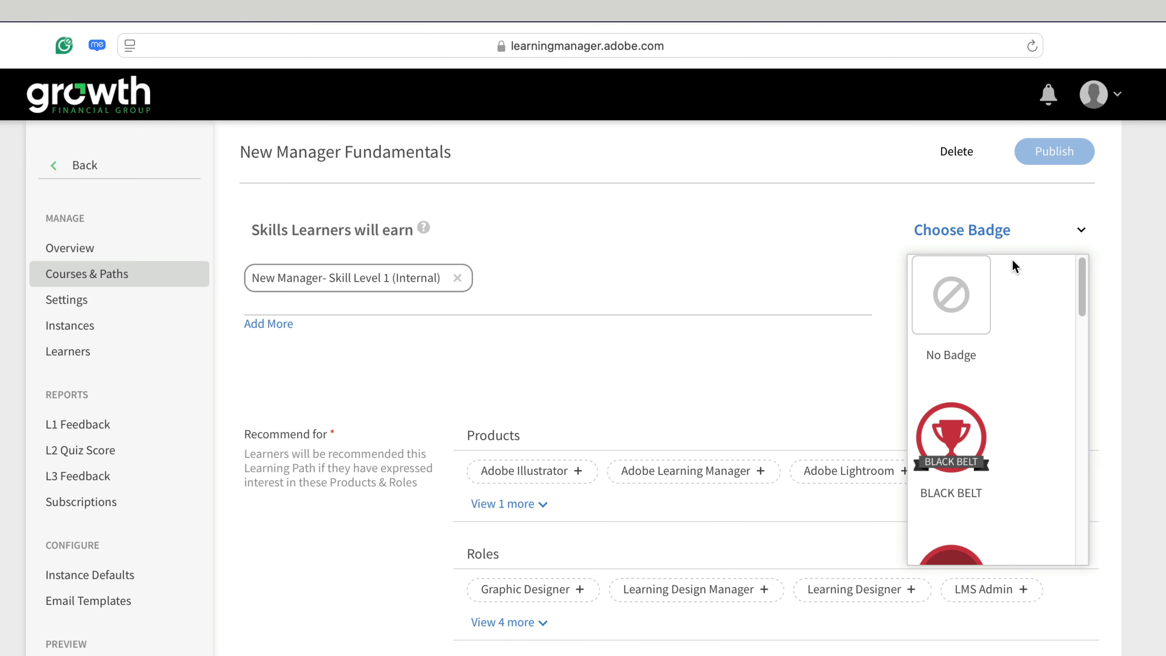
left_click(960, 309)
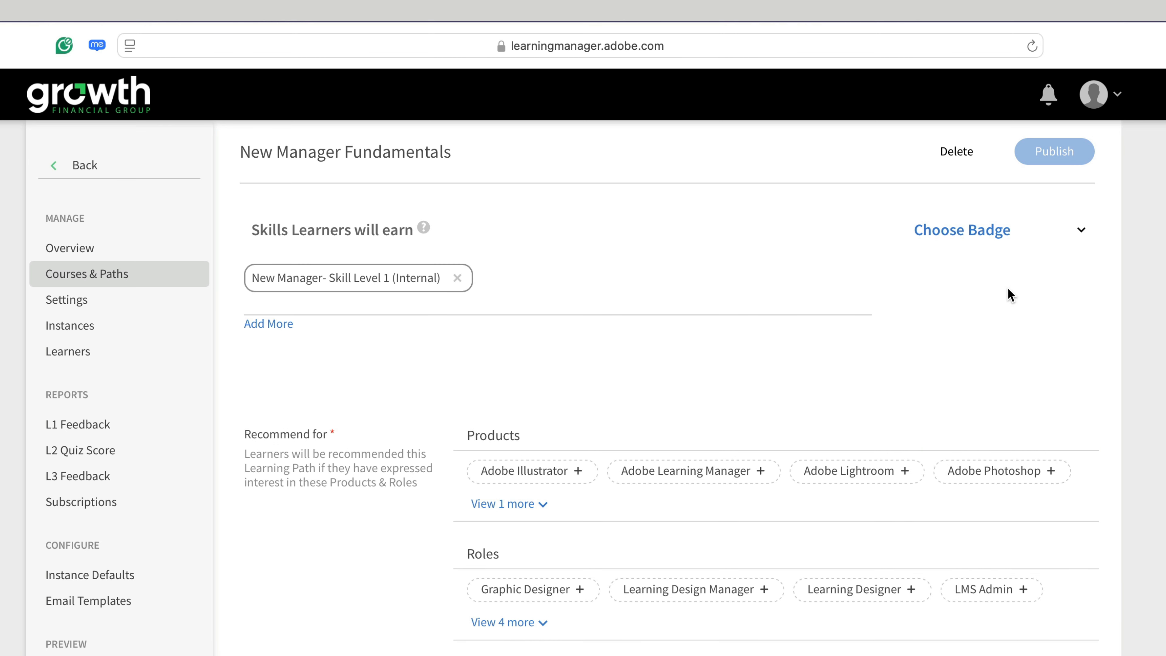
left_click(1021, 244)
- Recommend the learning path for the People Manager role at Beginner level
scroll(1020, 374, "down", 5)
left_click(1163, 386)
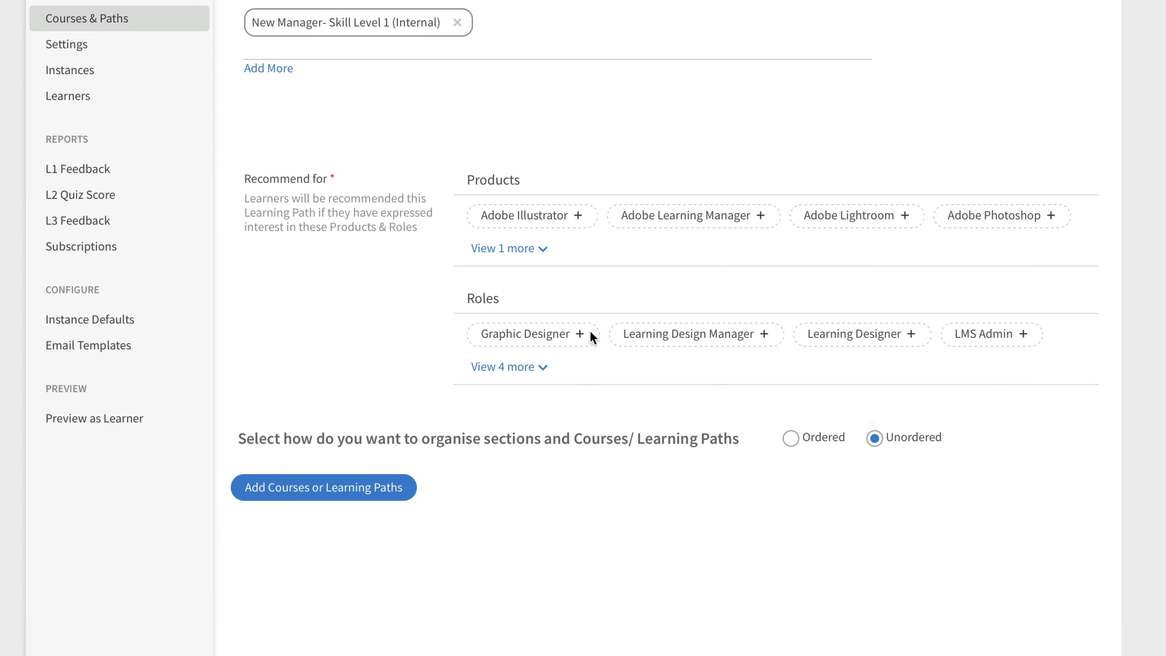
left_click(521, 373)
left_click(553, 372)
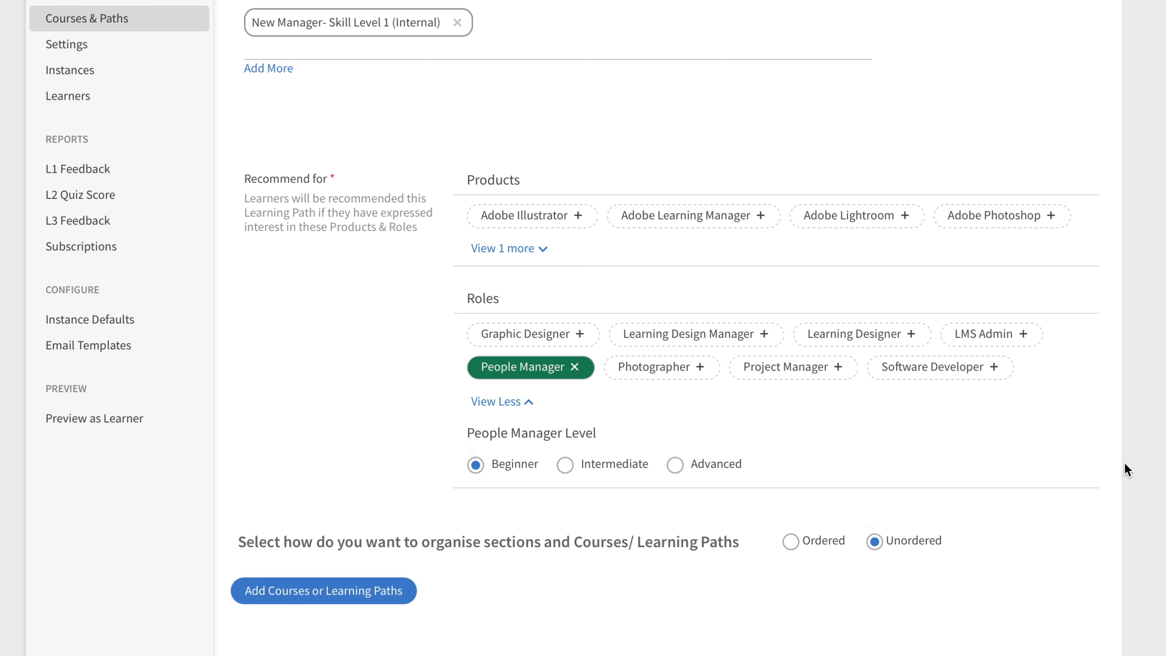
- Search the courses for "manage" and add Personal Productivity - Email Management, Change Management from Mind Tools, How Good Are Your Change Management Skills and Neurodiversity At Work
scroll(1124, 464, "down", 5)
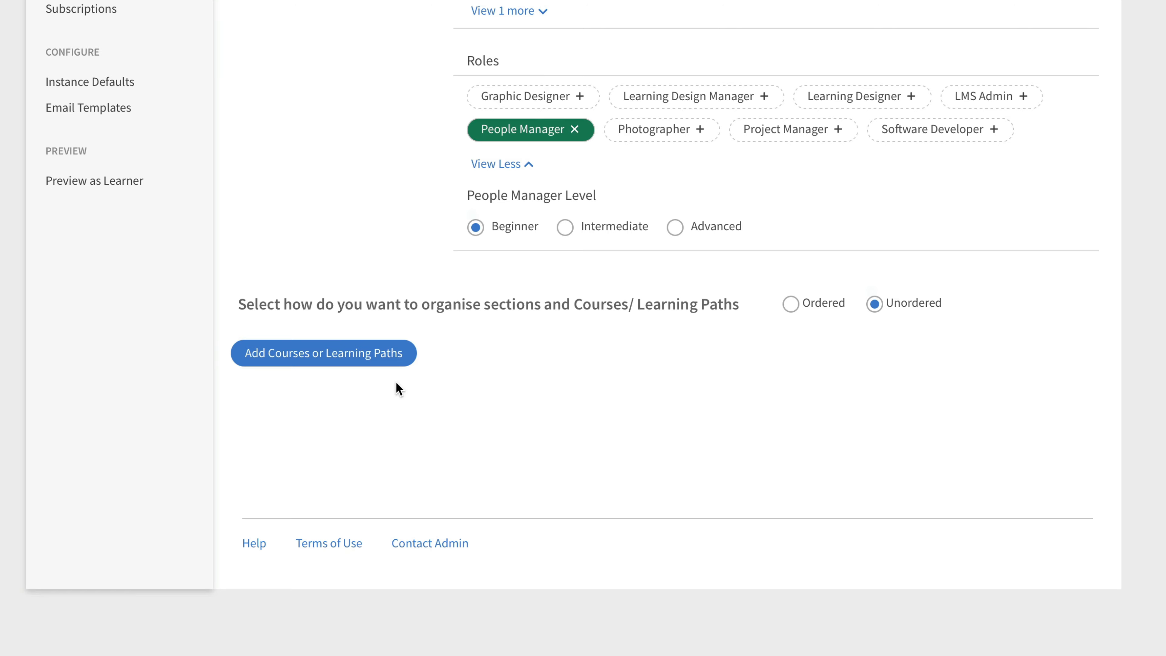
left_click(353, 363)
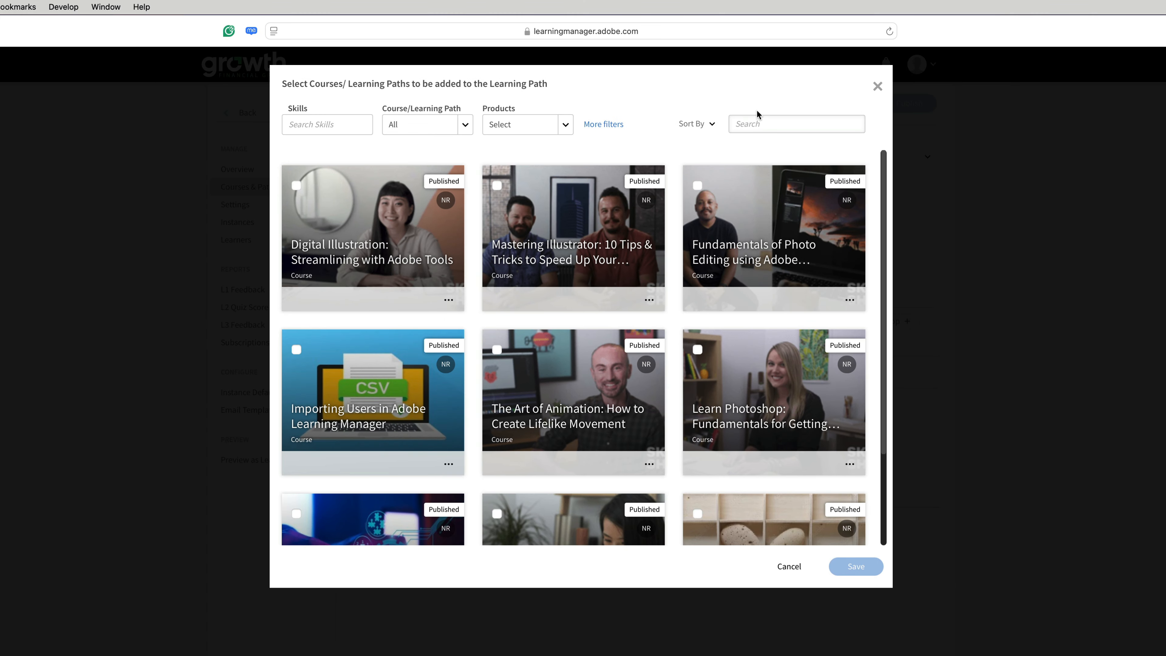
left_click(758, 120)
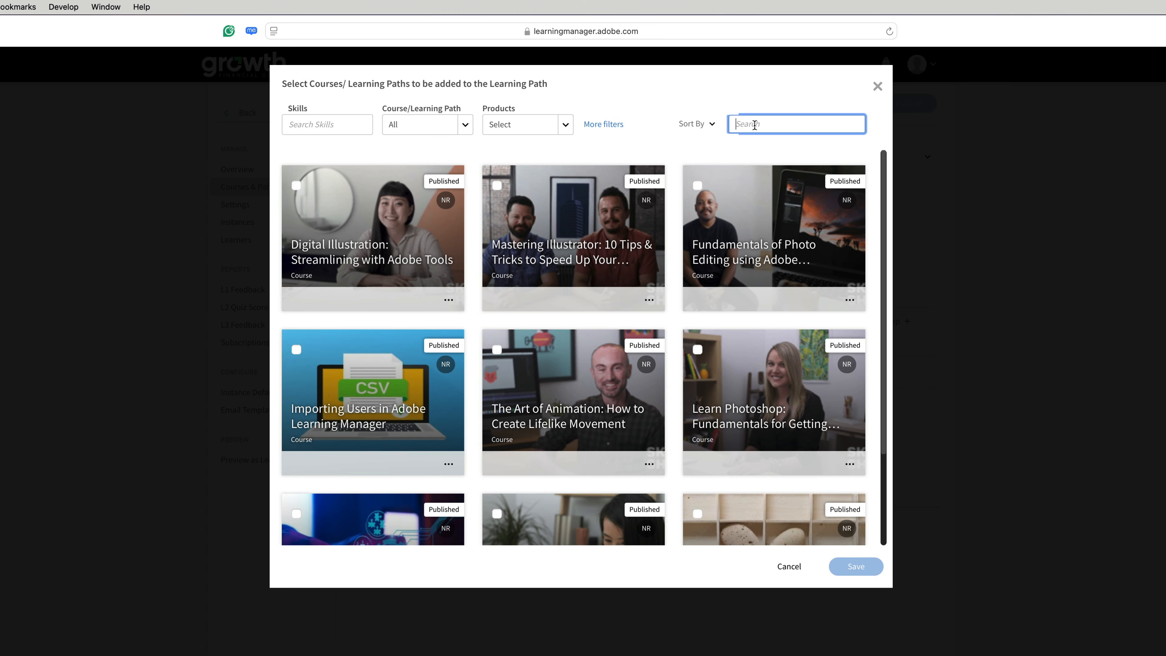
type("manage")
key("Return")
scroll(726, 235, "down", 3)
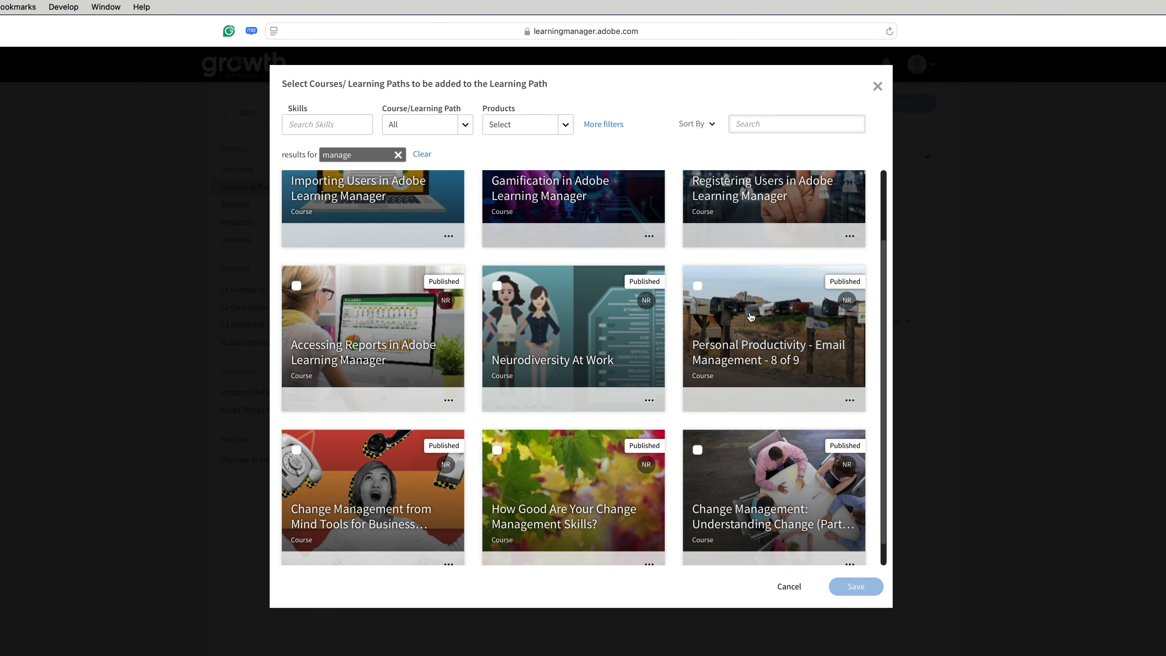
left_click(697, 260)
left_click(296, 423)
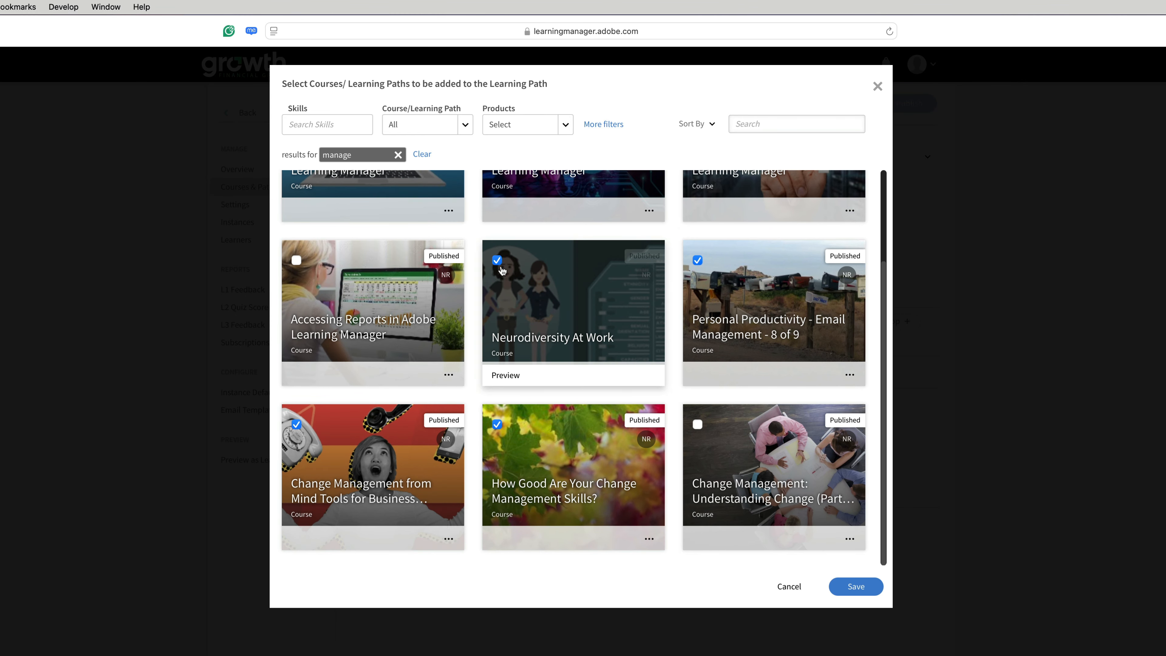
left_click(856, 586)
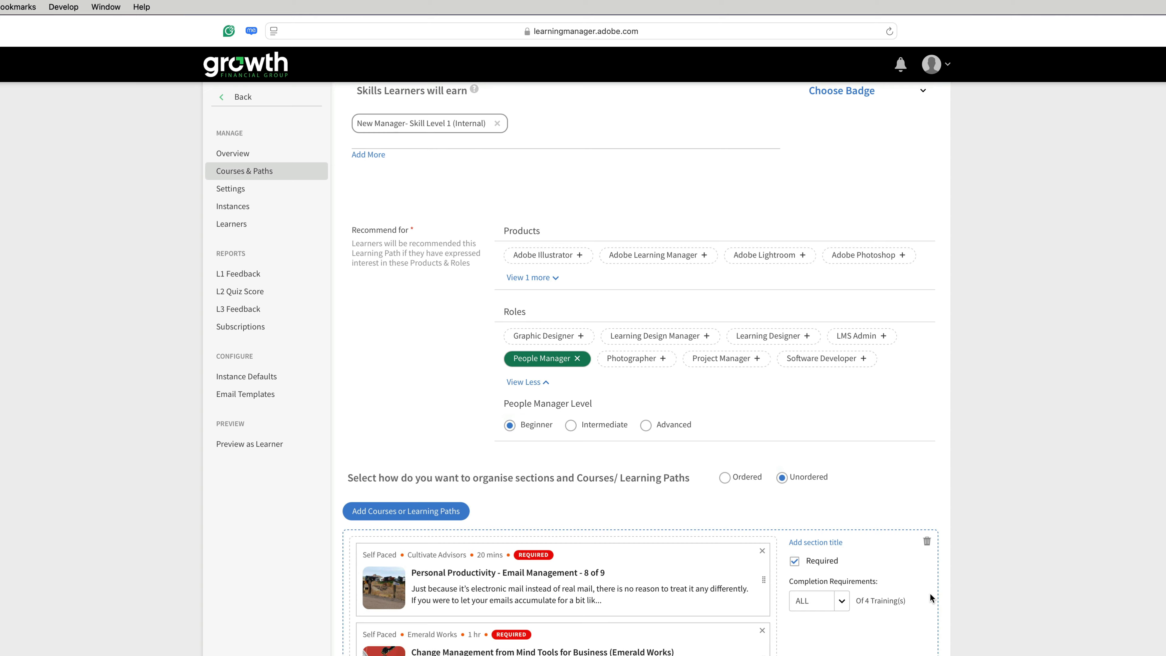
- Review the completion requirement choices for the course section, leaving the requirement at ALL
scroll(929, 592, "down", 4)
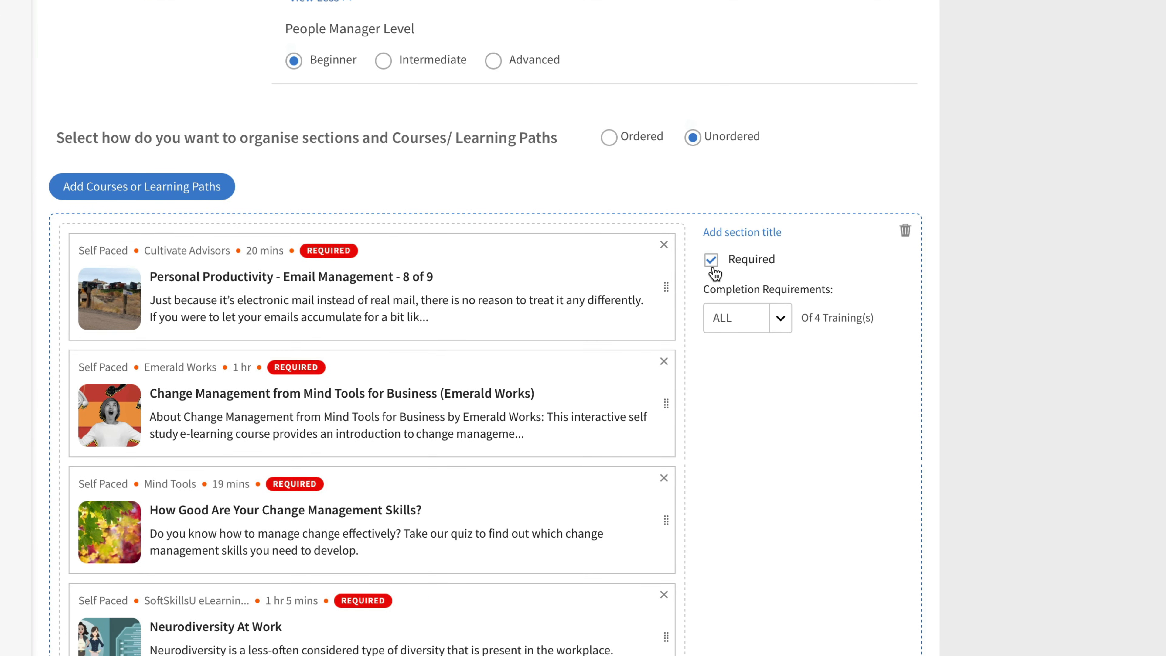
left_click(780, 318)
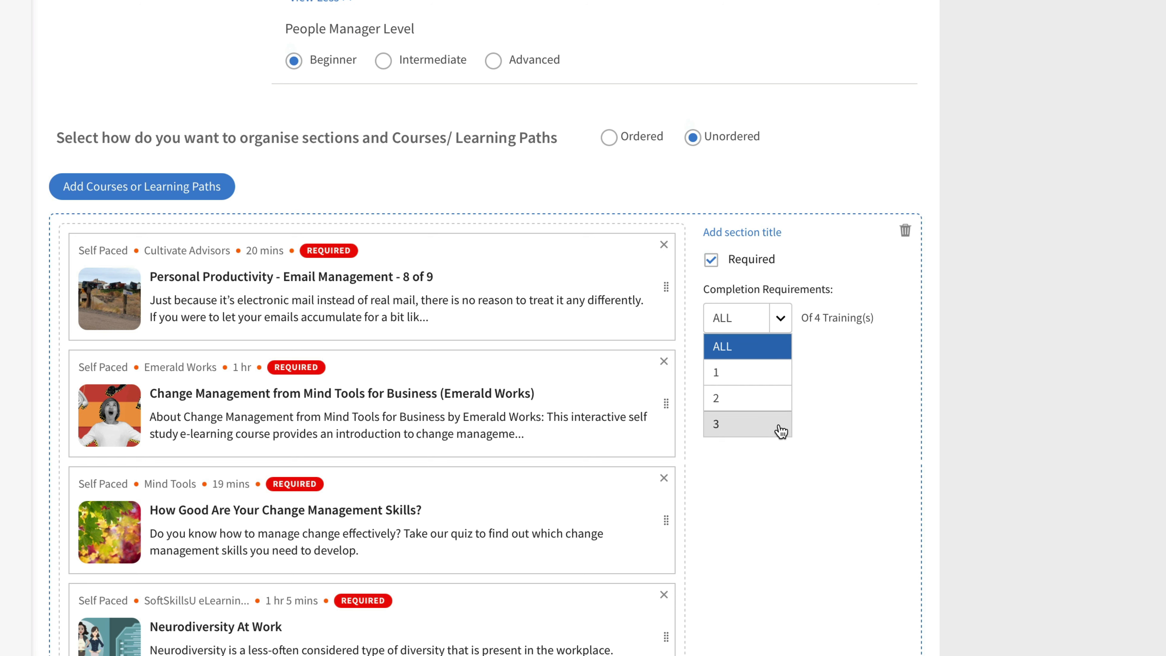
left_click(829, 371)
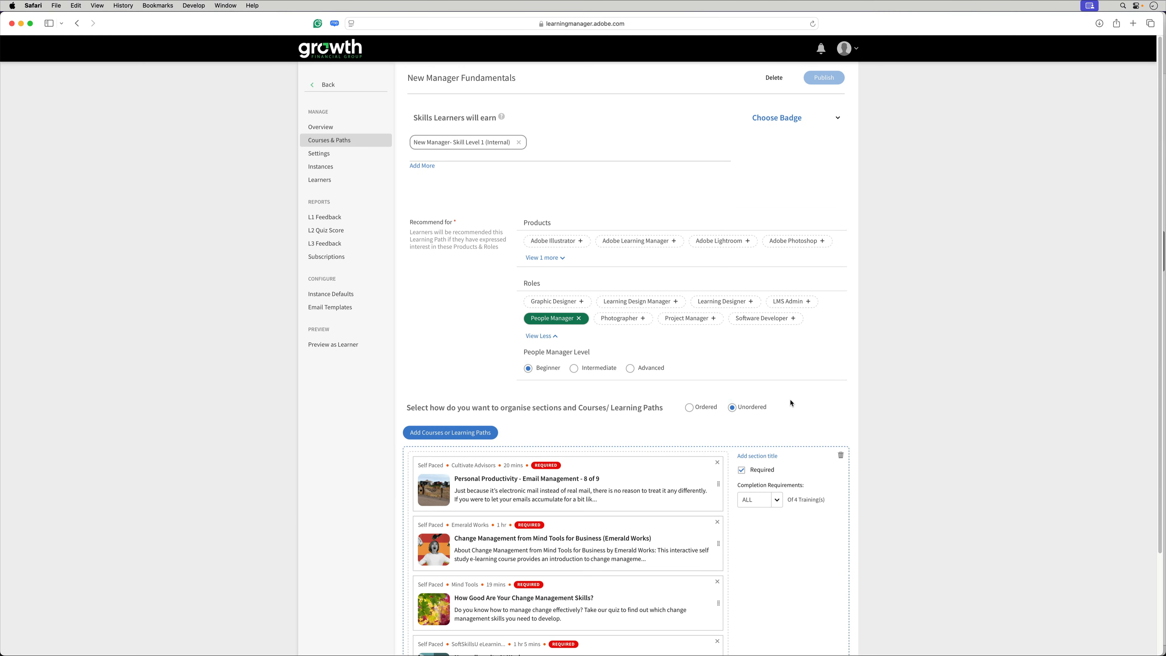
- Review the learning path's editable settings for prerequisites, job aids and resources, and save them without adding anything
left_click(327, 156)
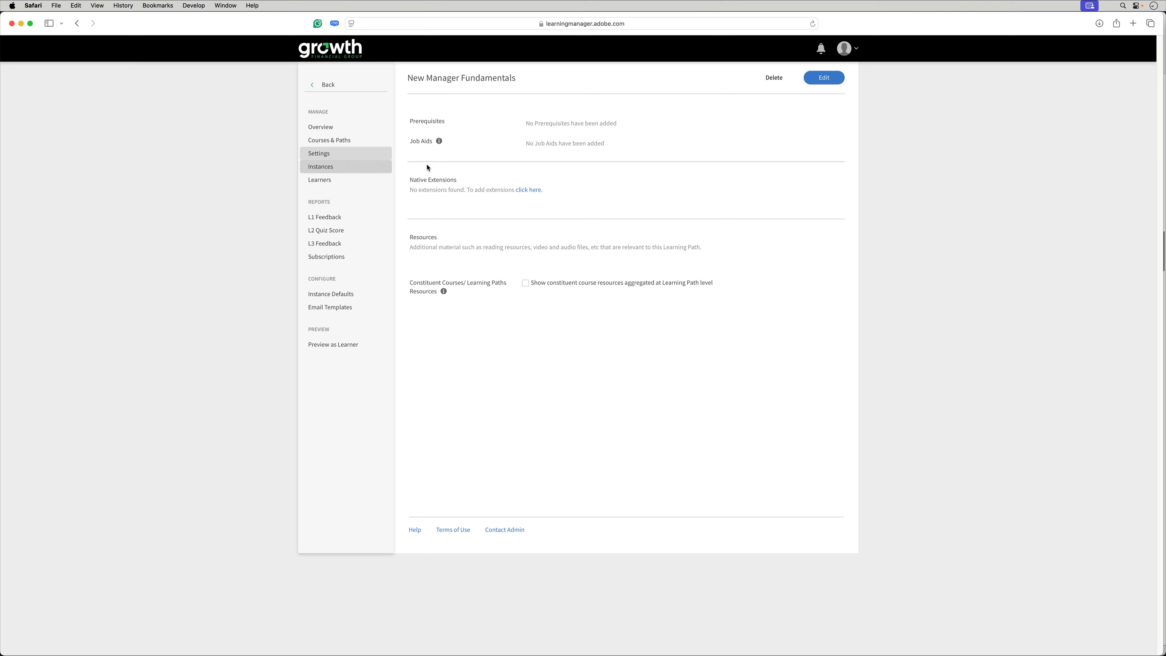
left_click(823, 79)
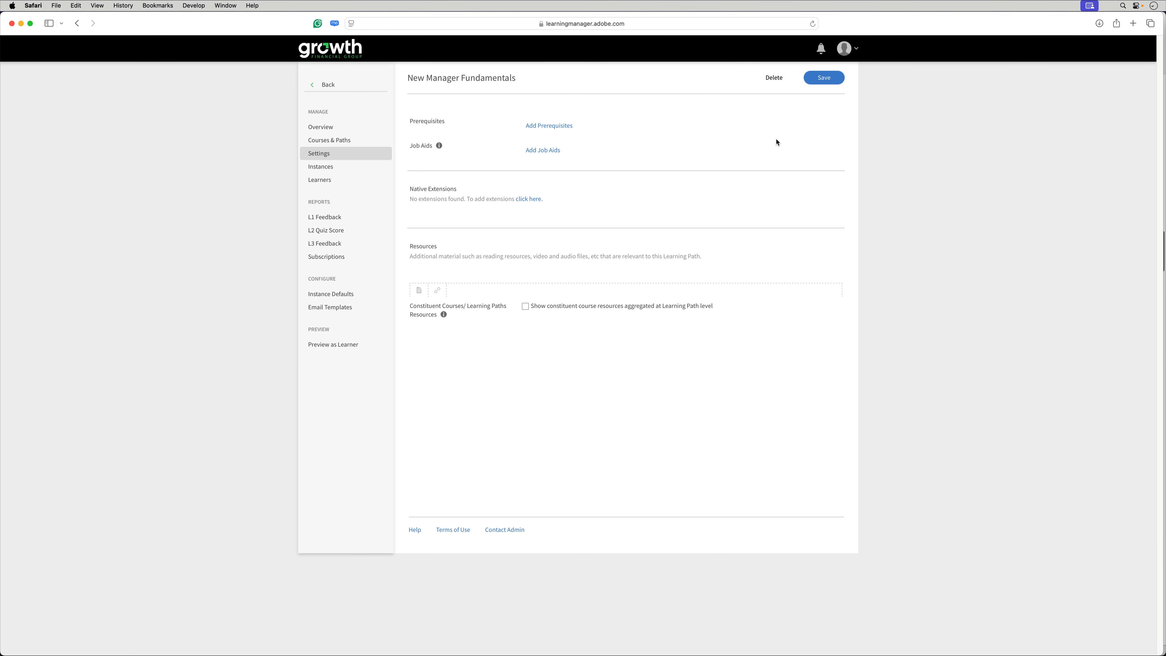
left_click(822, 78)
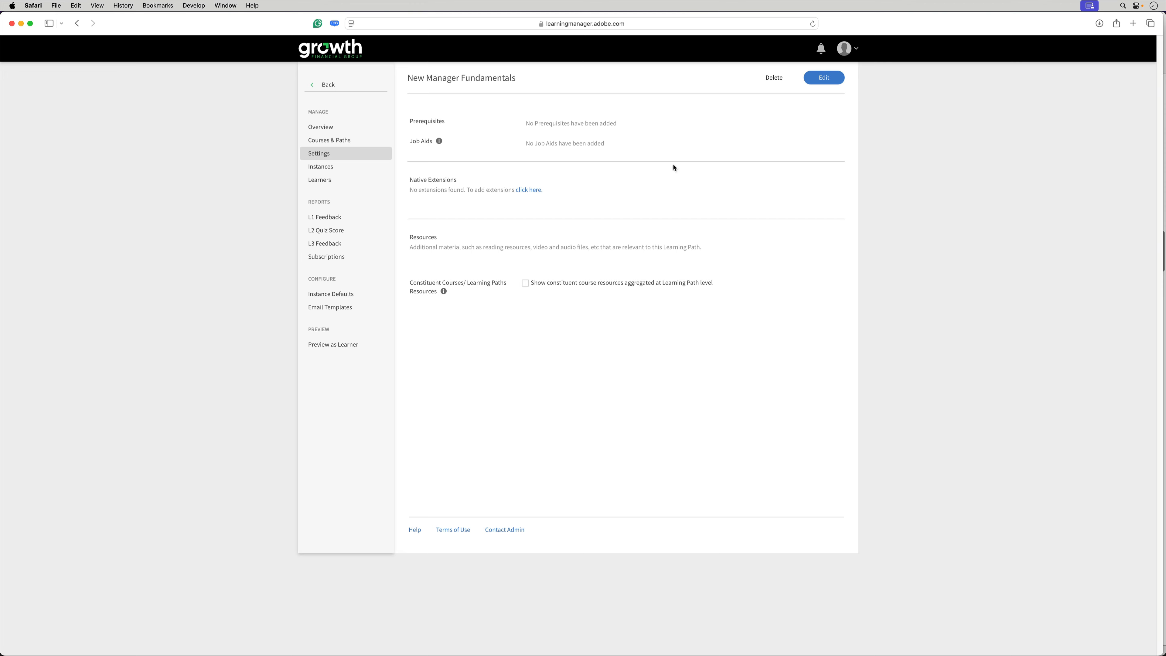
- Check the learning path's instances and learners, and publish the learning path
left_click(329, 171)
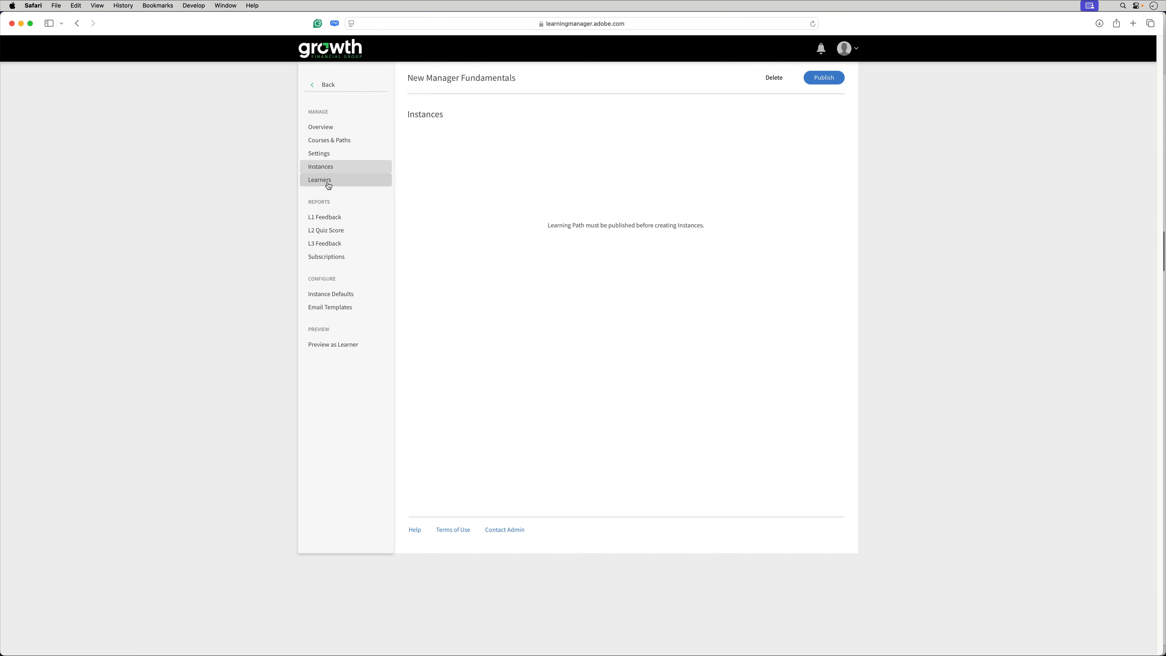
left_click(328, 184)
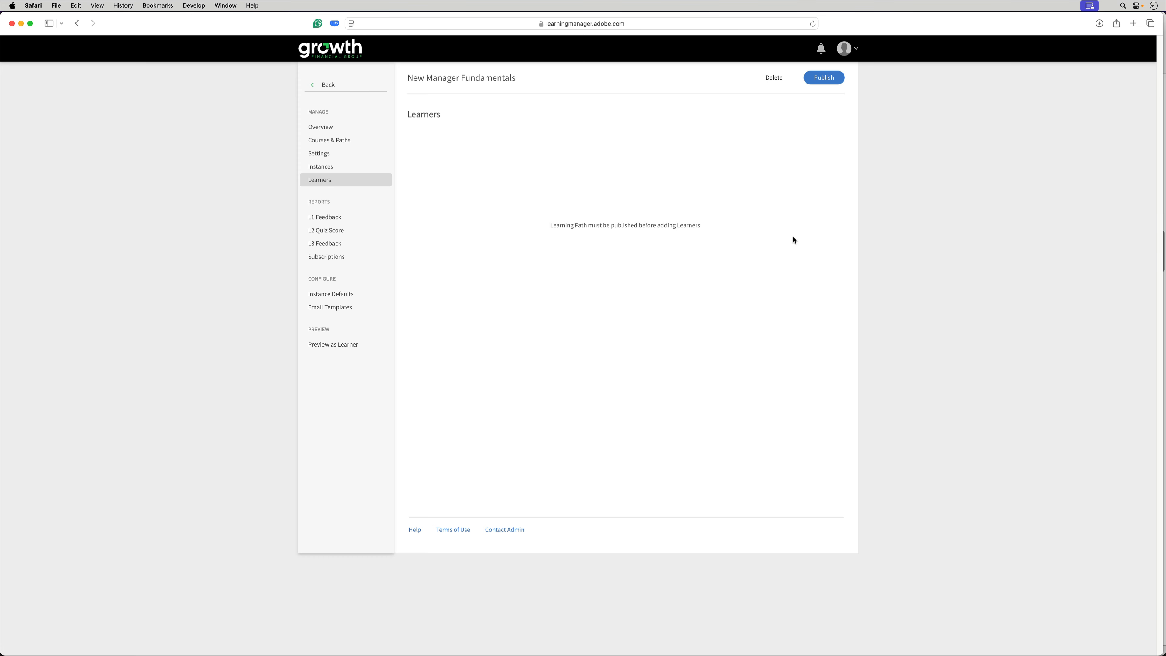
left_click(824, 78)
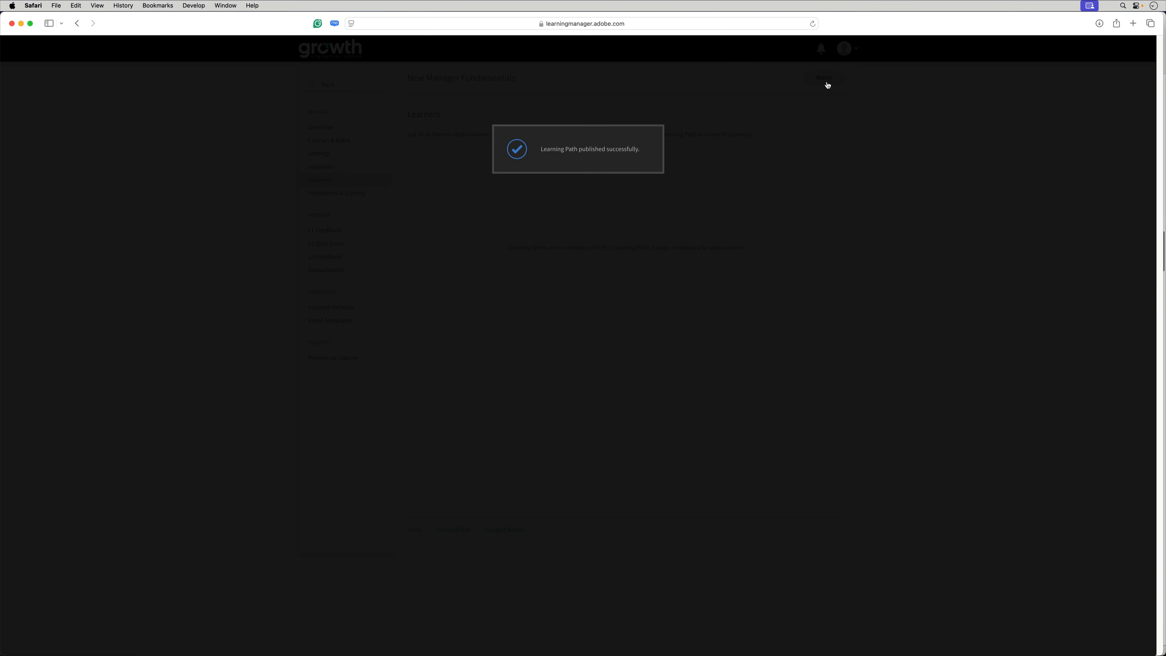